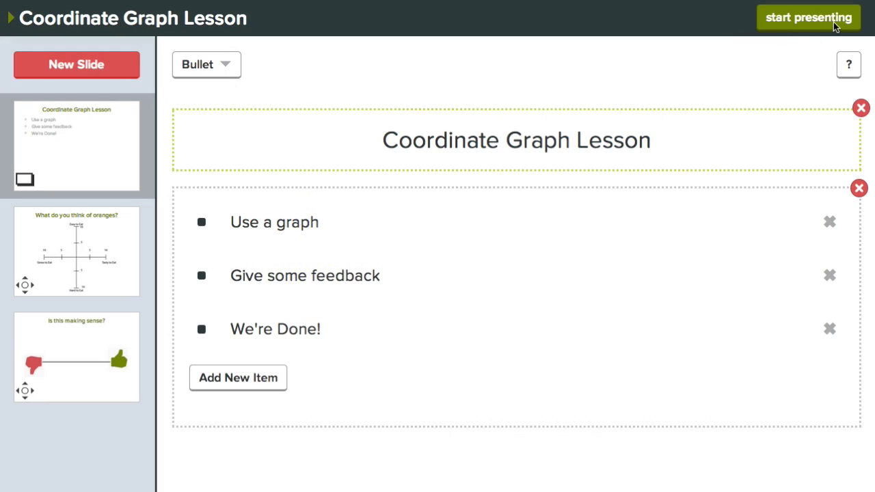
Step: Start presenting the Coordinate Graph Lesson, opening the projector view and session dashboard in new tabs
{"action": "left_click", "coordinate": [809, 18]}
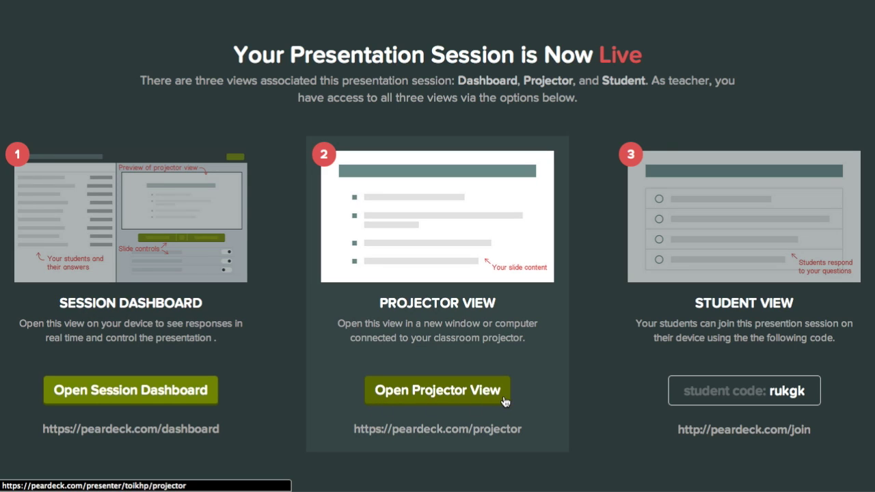
{"action": "right_click", "coordinate": [477, 398]}
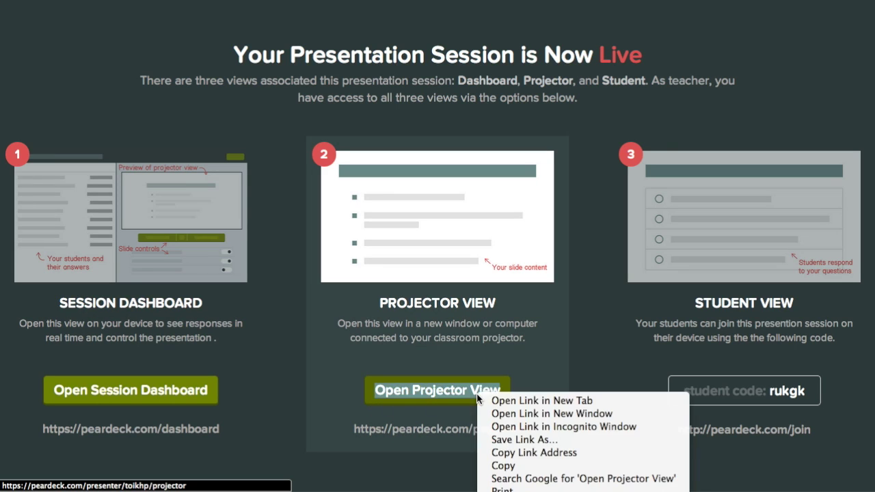
{"action": "left_click", "coordinate": [522, 405]}
{"action": "right_click", "coordinate": [158, 395]}
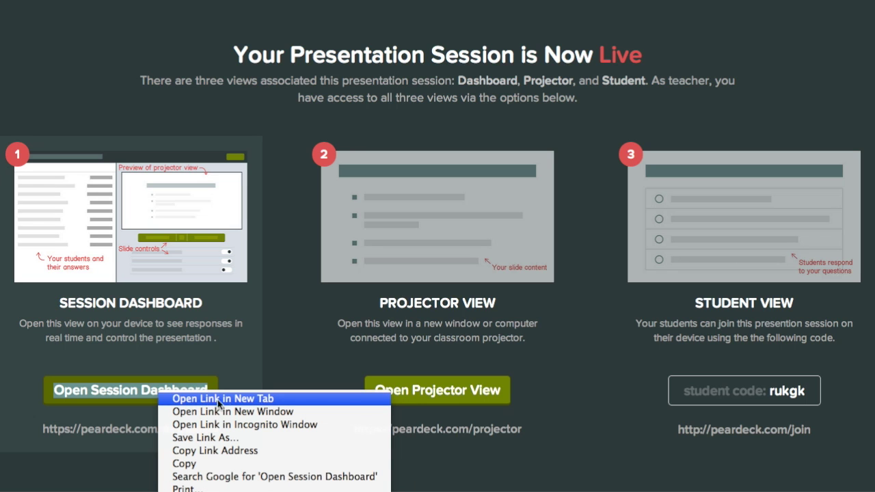
{"action": "left_click", "coordinate": [240, 399]}
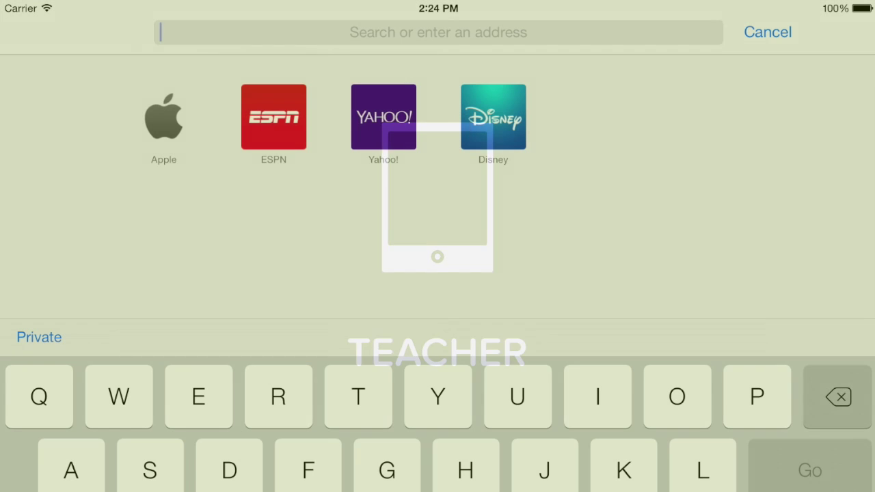
Step: Go to peardeck.com/dashboard on the tablet and enter the session's join code
{"action": "type", "text": "peardeck.com/dash"}
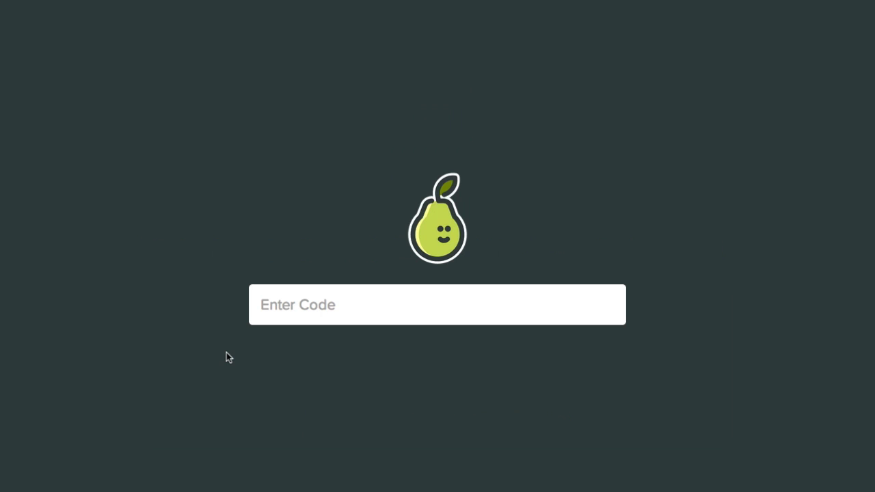
{"action": "type", "text": "rukg"}
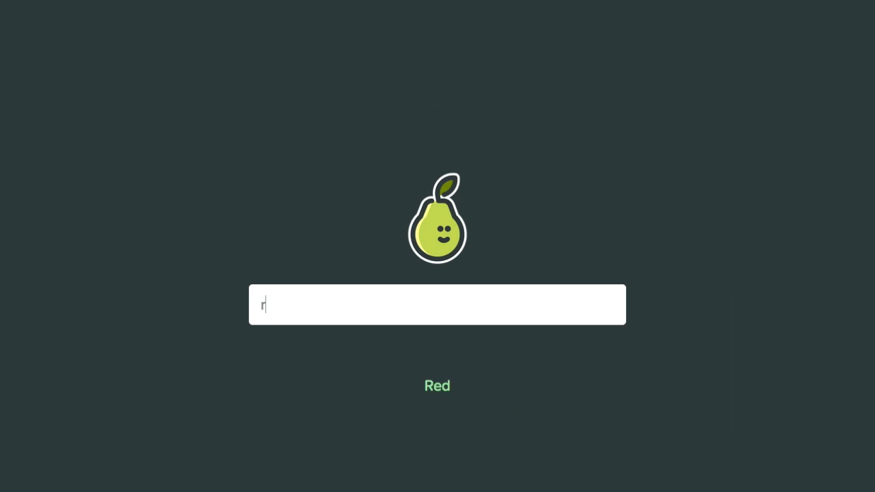
{"action": "type", "text": "k"}
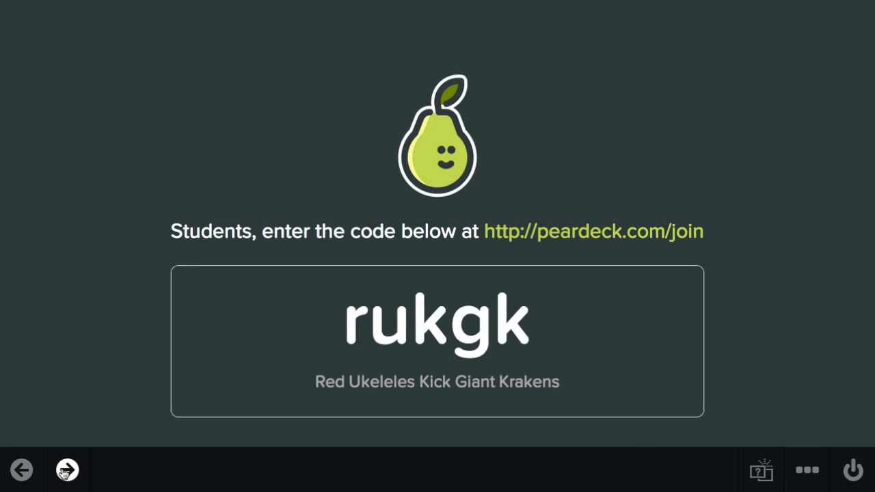
Step: Advance two slides to the 'What do you think of oranges?' graph question
{"action": "left_click", "coordinate": [65, 471]}
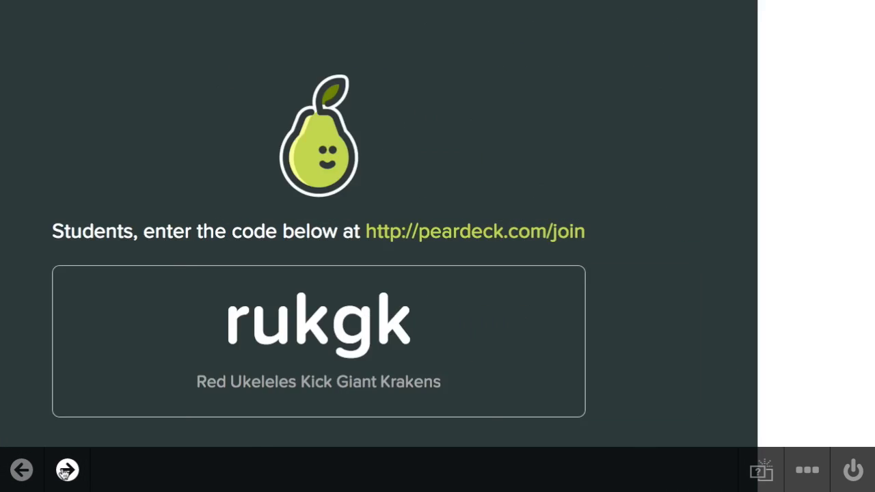
{"action": "left_click", "coordinate": [65, 471]}
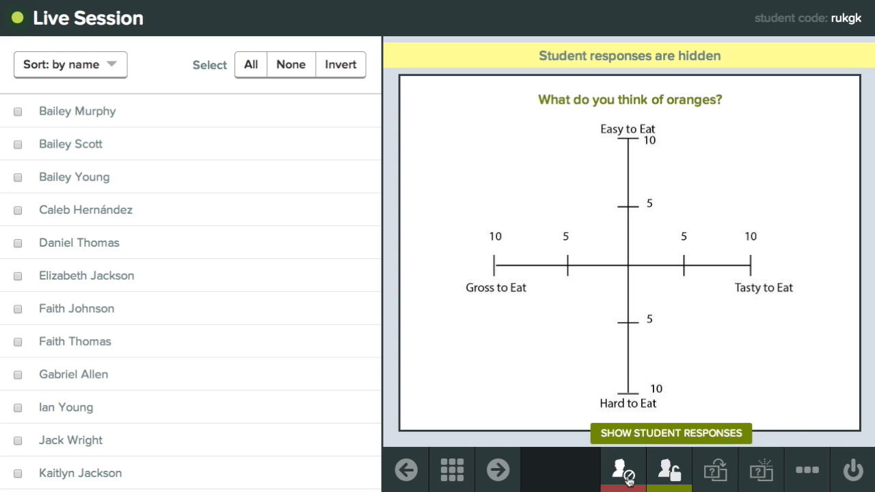
Step: Show and hide the students' dots on the oranges graph a couple of times
{"action": "left_click", "coordinate": [623, 470]}
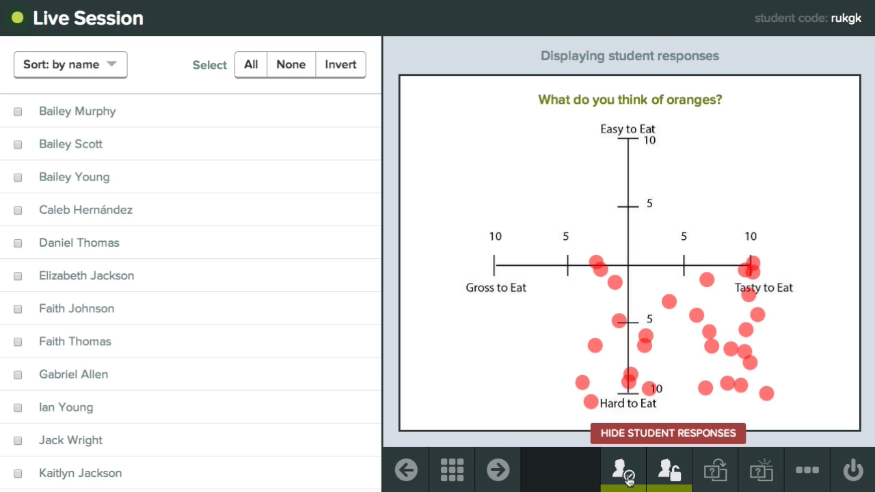
{"action": "left_click", "coordinate": [628, 480]}
{"action": "left_click", "coordinate": [628, 480]}
{"action": "left_click", "coordinate": [628, 480]}
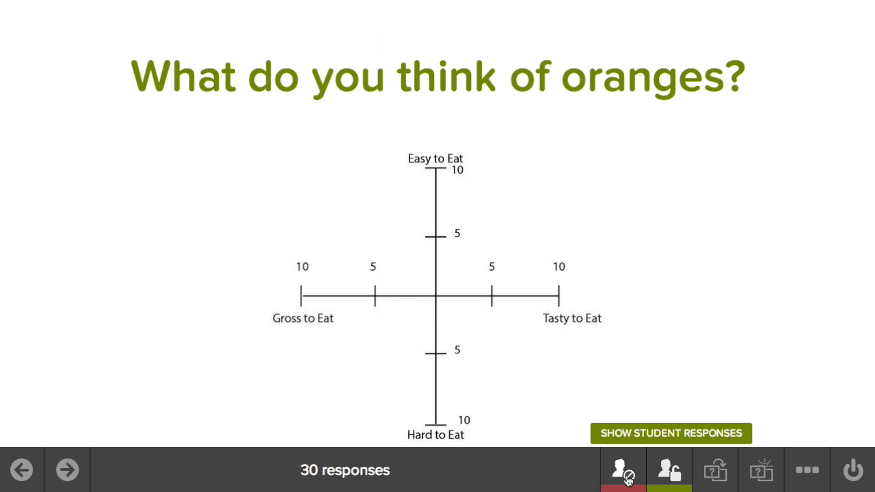
Step: Toggle the 30 projected responses, lock responses, and advance to the volcano question results
{"action": "left_click", "coordinate": [626, 478]}
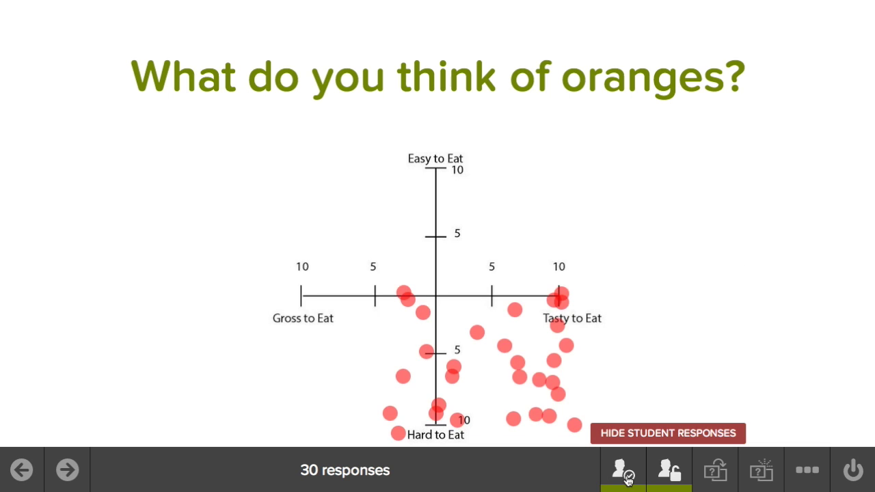
{"action": "left_click", "coordinate": [628, 479]}
{"action": "left_click", "coordinate": [628, 479]}
{"action": "left_click", "coordinate": [628, 479]}
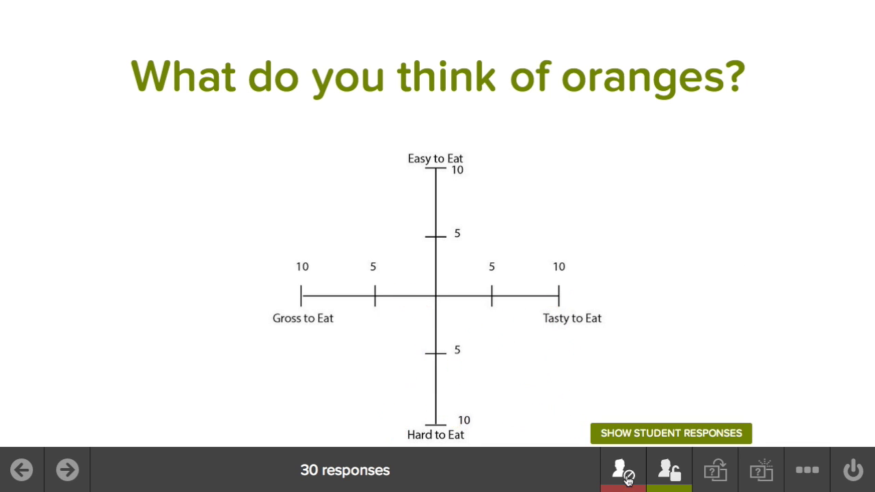
{"action": "left_click", "coordinate": [668, 482]}
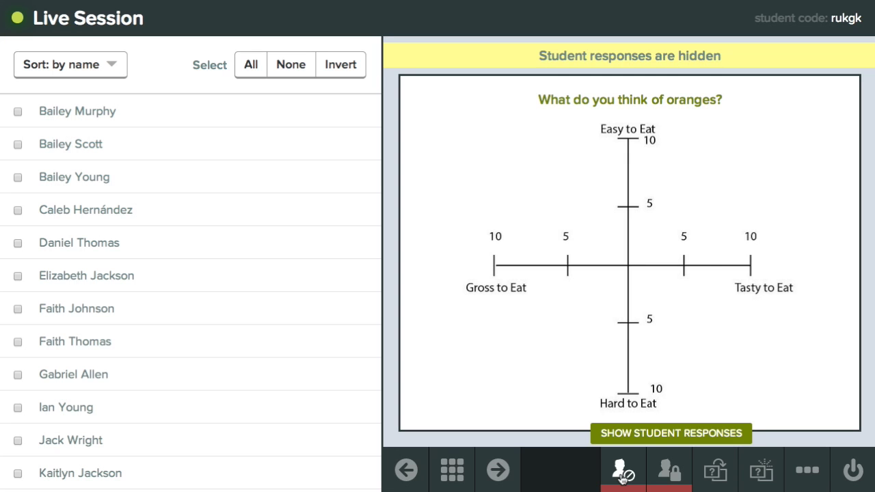
{"action": "left_click", "coordinate": [622, 470]}
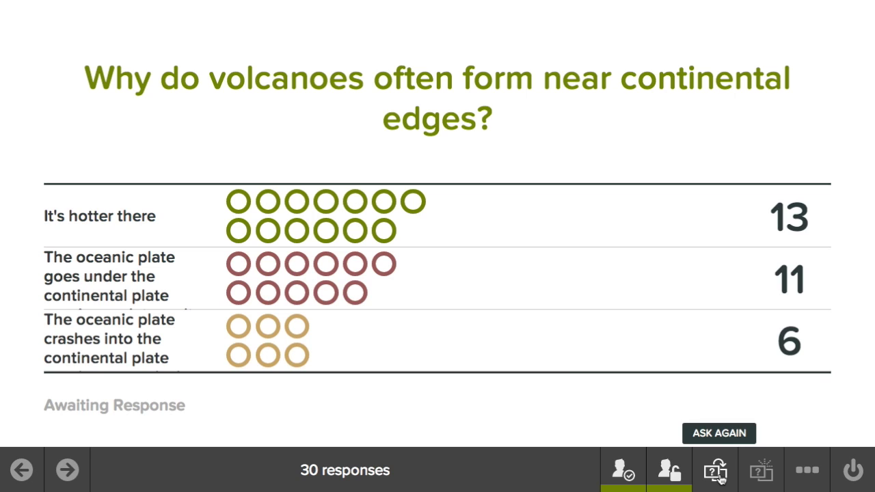
Step: Re-ask the volcano question, then pose a Draggable thumbs up/down quick question
{"action": "left_click", "coordinate": [718, 472]}
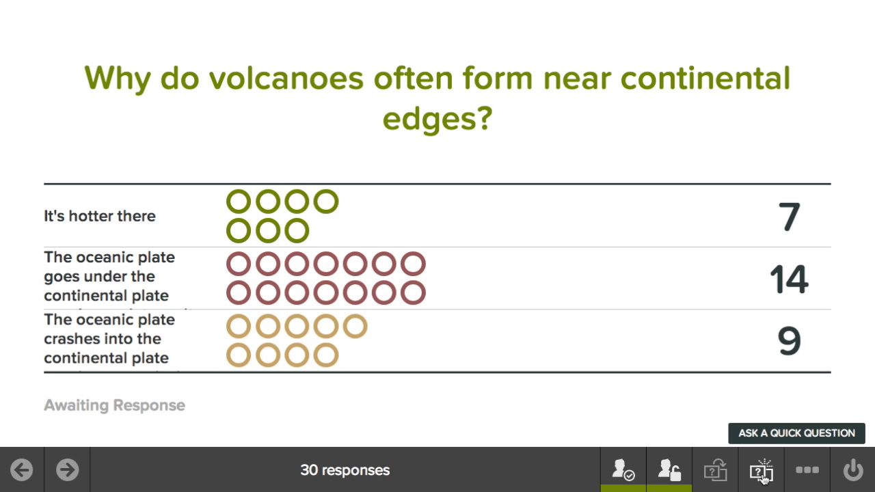
{"action": "left_click", "coordinate": [762, 473]}
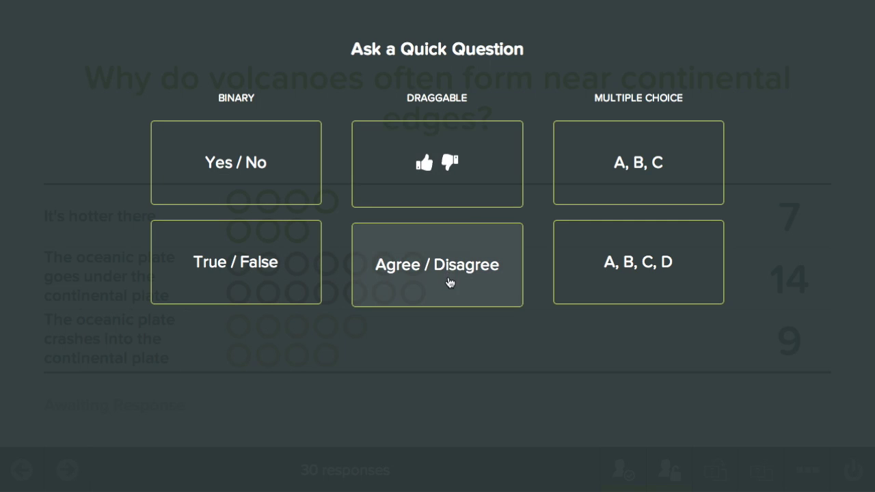
{"action": "left_click", "coordinate": [441, 170]}
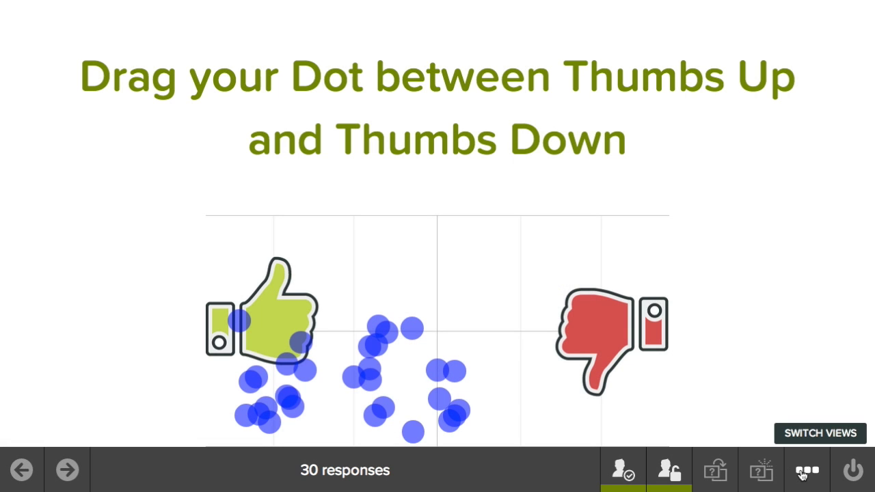
Step: End the session, save it as 'Earth Science Period 1', and return to the Volcanoes editor
{"action": "left_click", "coordinate": [807, 472]}
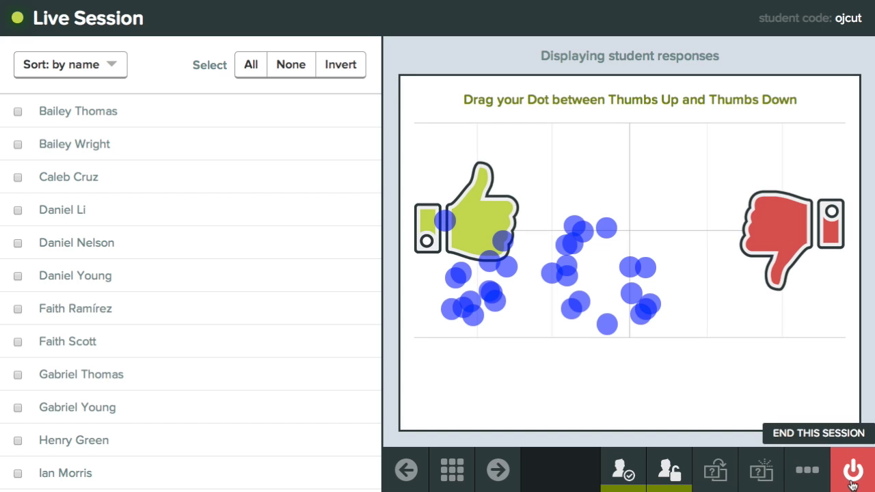
{"action": "left_click", "coordinate": [852, 482]}
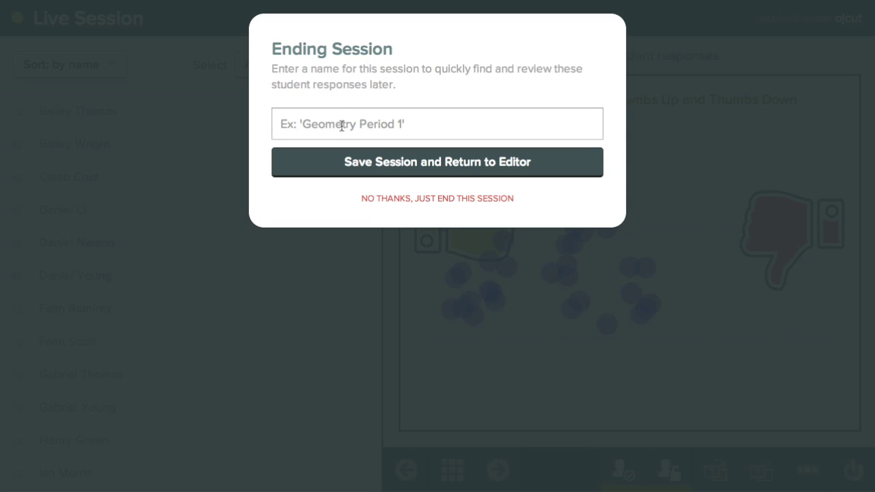
{"action": "left_click", "coordinate": [342, 125]}
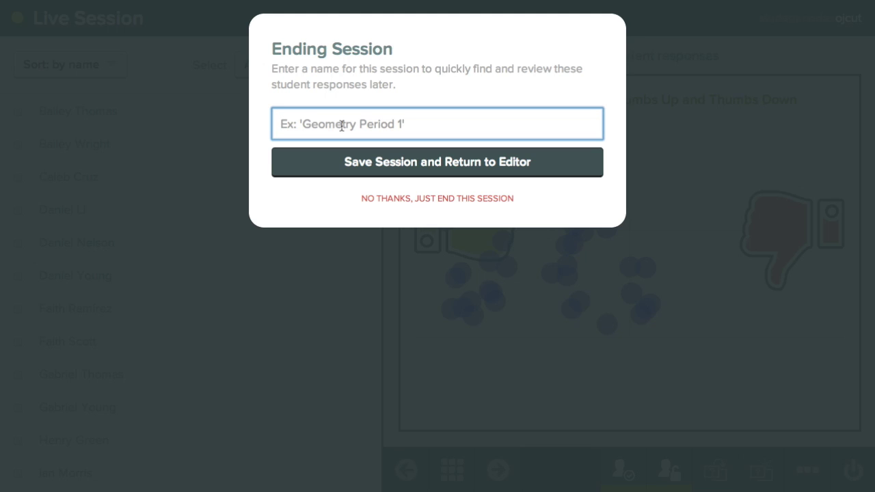
{"action": "type", "text": "Earth S"}
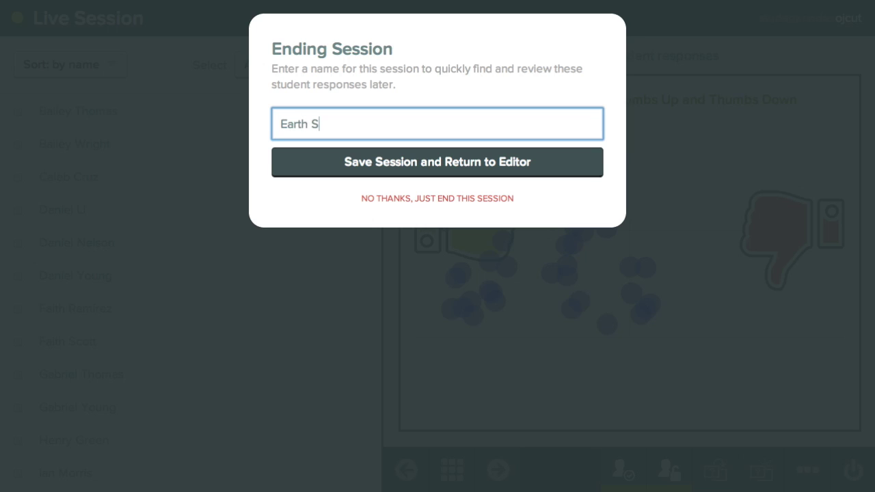
{"action": "type", "text": "cience Period 1"}
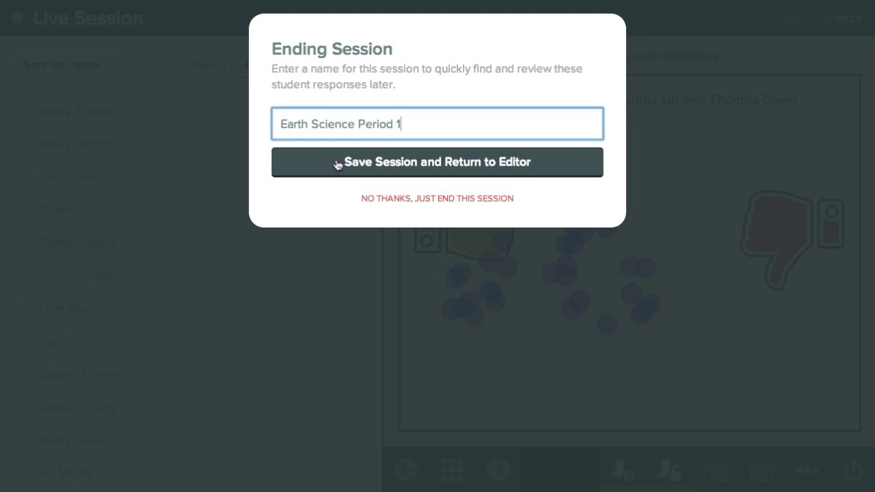
{"action": "left_click", "coordinate": [464, 174]}
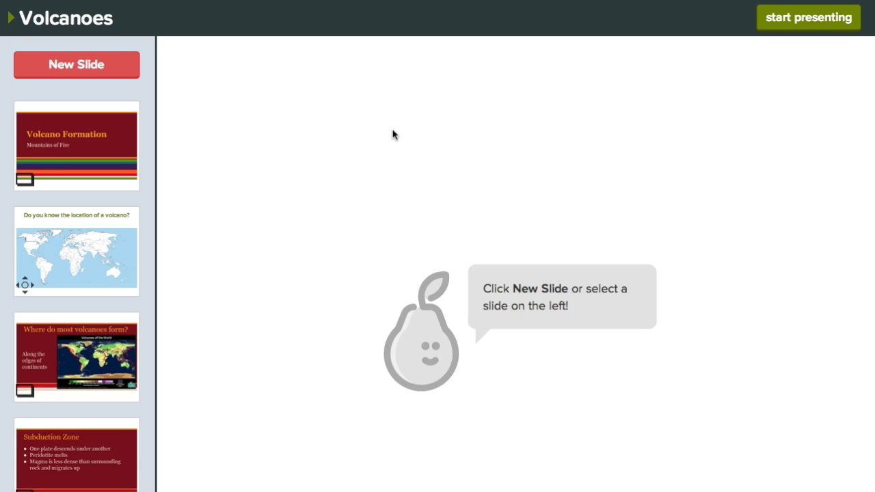
Step: Open the Volcanoes deck's Sessions list and check the Earth Science Period 1 session's options
{"action": "left_click", "coordinate": [9, 19]}
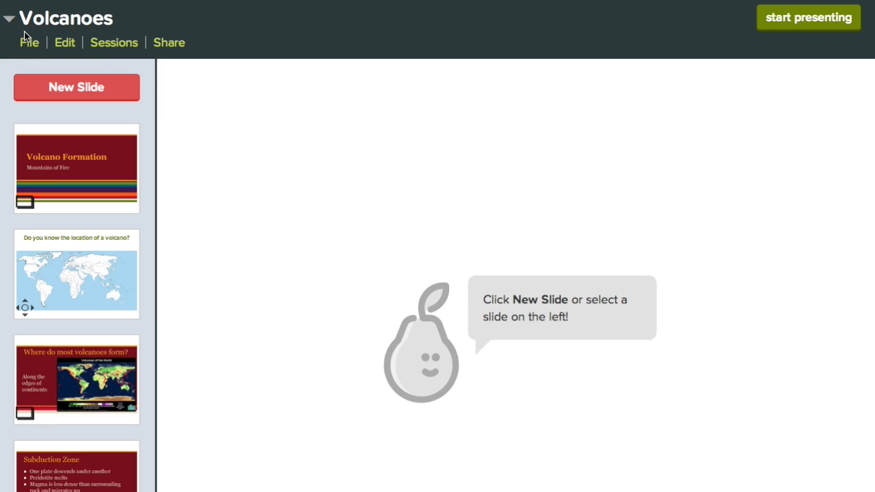
{"action": "left_click", "coordinate": [111, 45]}
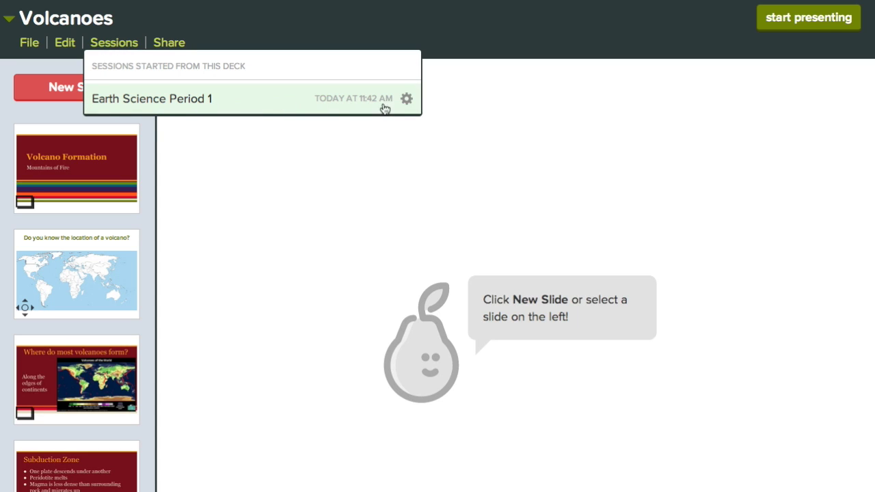
{"action": "left_click", "coordinate": [406, 100]}
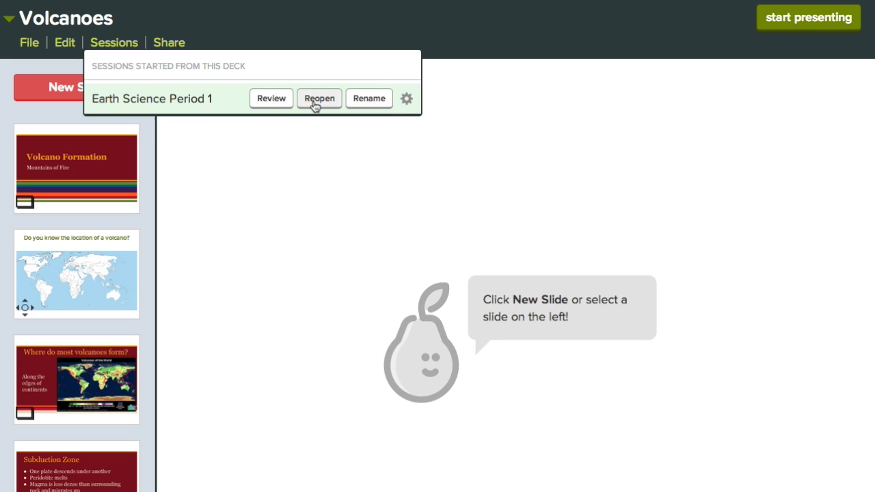
{"action": "left_click", "coordinate": [407, 101]}
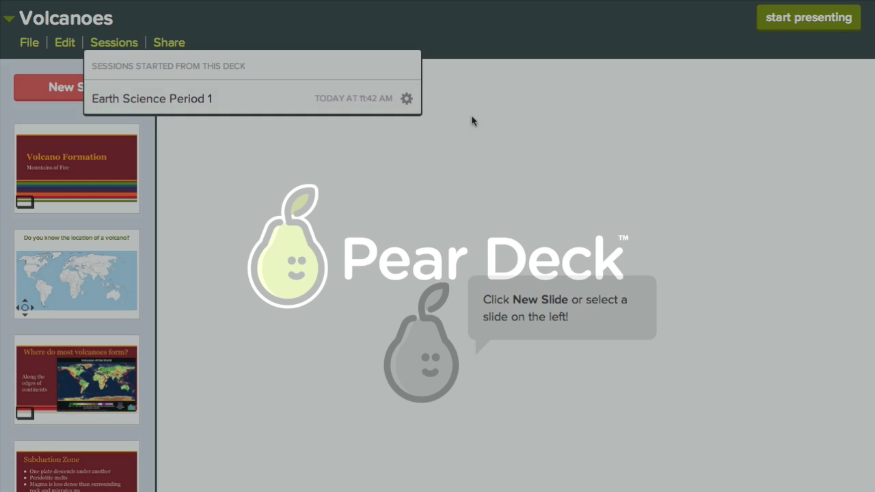